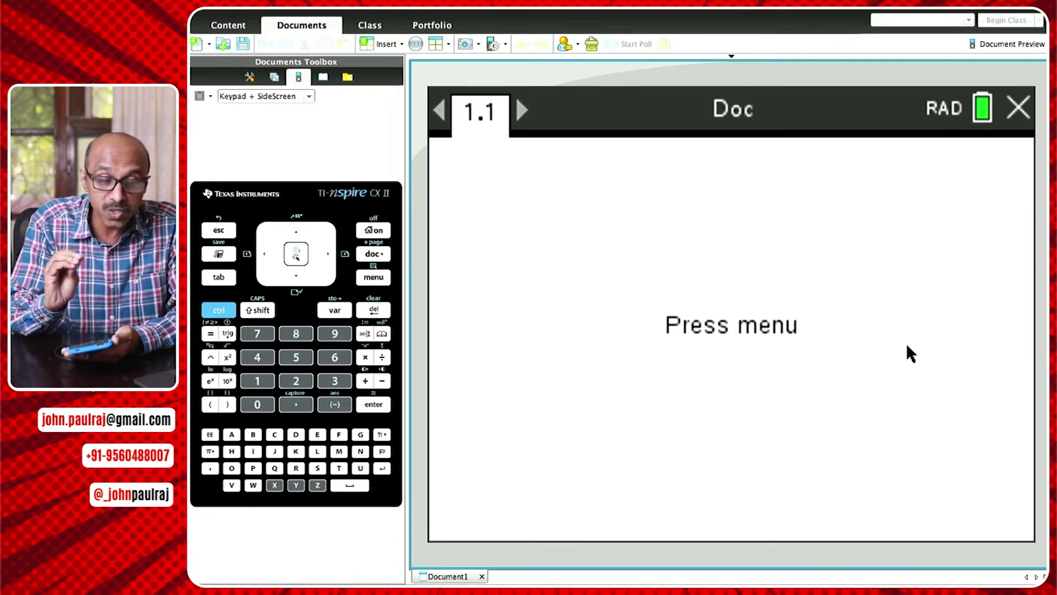
# In Chrome, load education.ti.com and open the TI-Nspire CX updates page from Downloads
pyautogui.hotkey('ctrl', 'Left')
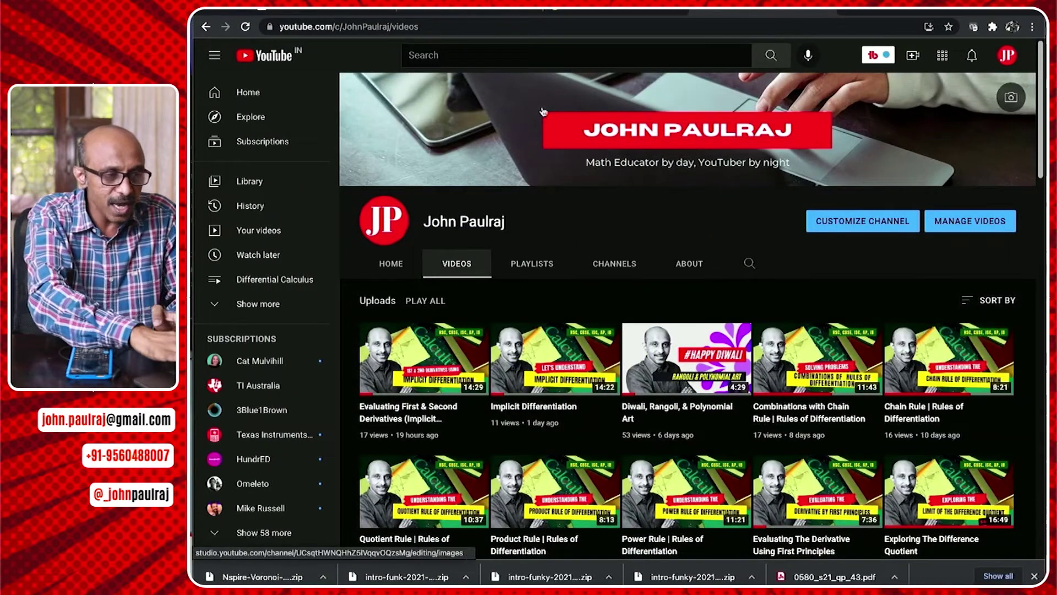
pyautogui.click(527, 28)
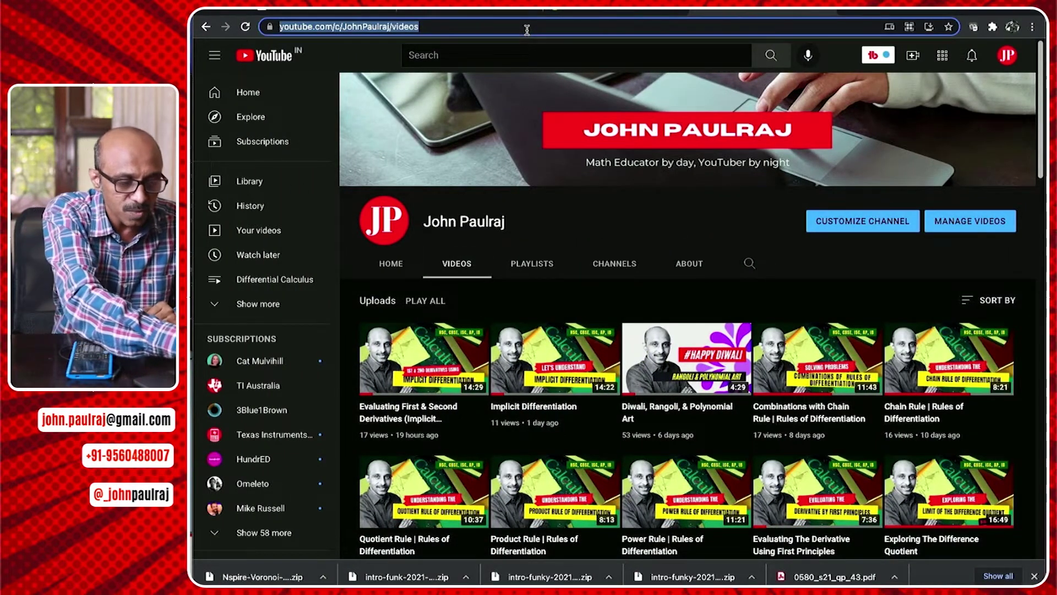
pyautogui.write('ed')
pyautogui.press('Return')
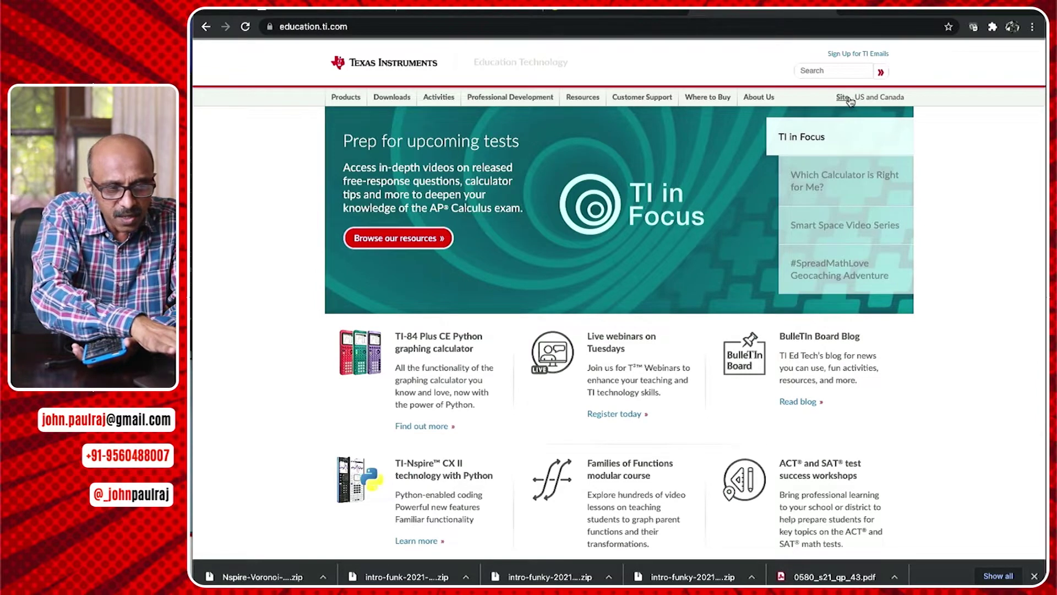
pyautogui.moveTo(399, 96)
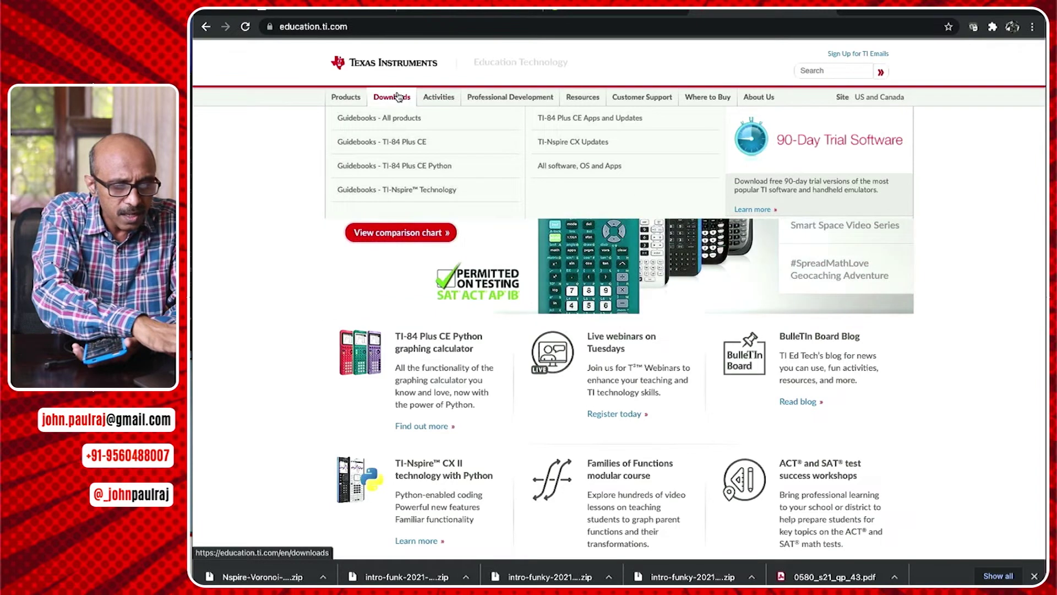
pyautogui.click(553, 143)
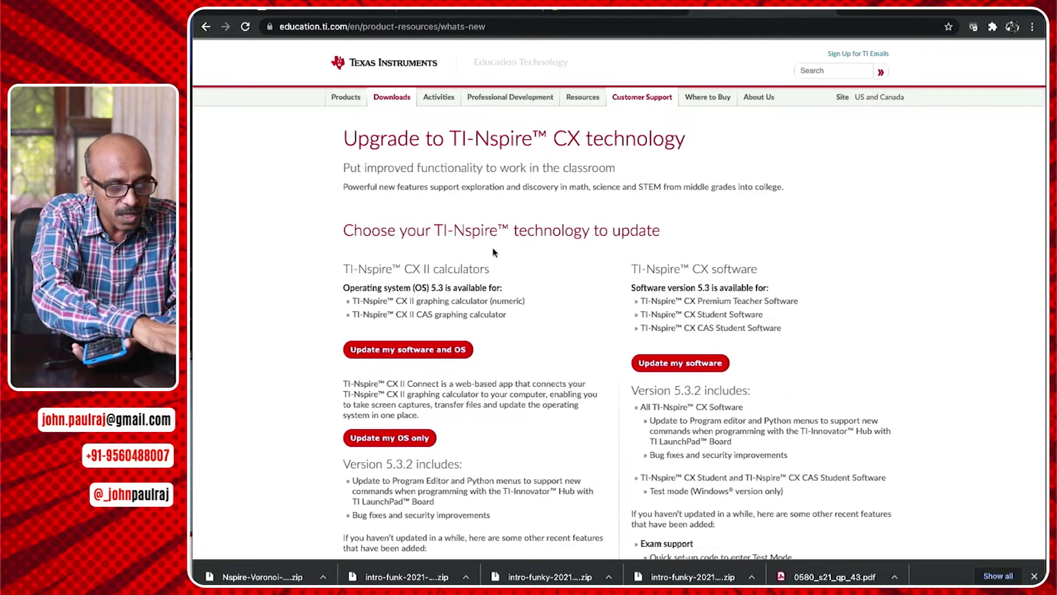
# Scroll through the OS 5.3 update notes, including 5.3.2's Python and Test Mode changes, then return to the top
pyautogui.scroll(-2, 493, 253)
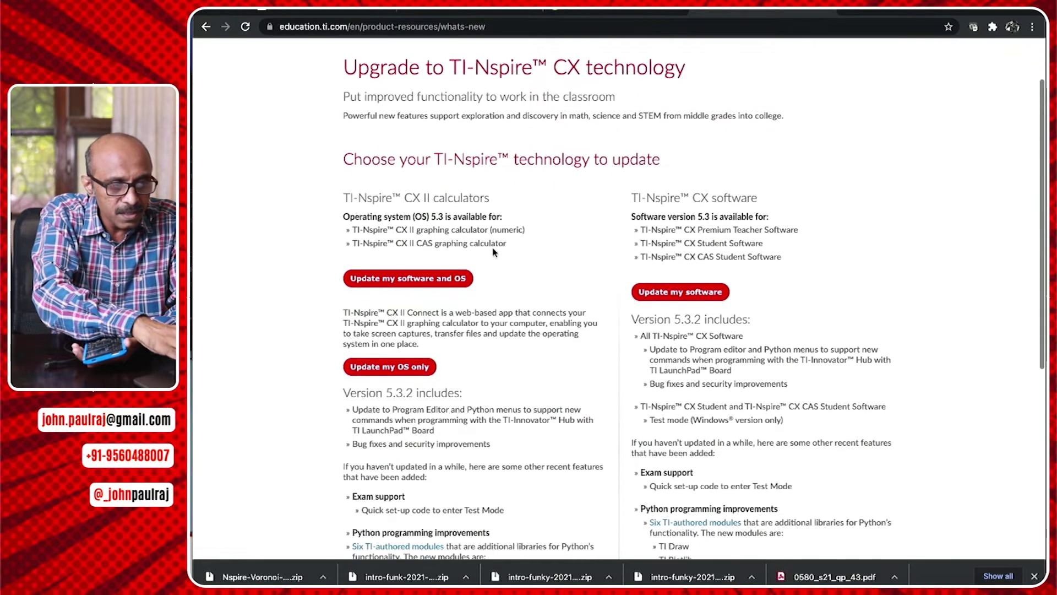
pyautogui.scroll(-1, 493, 252)
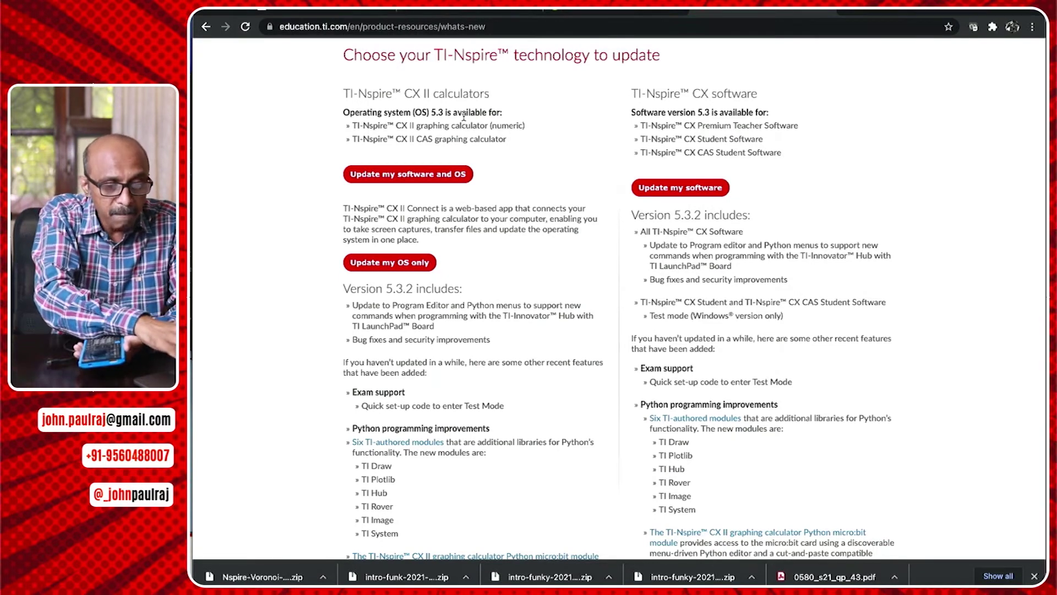
pyautogui.scroll(3, 463, 116)
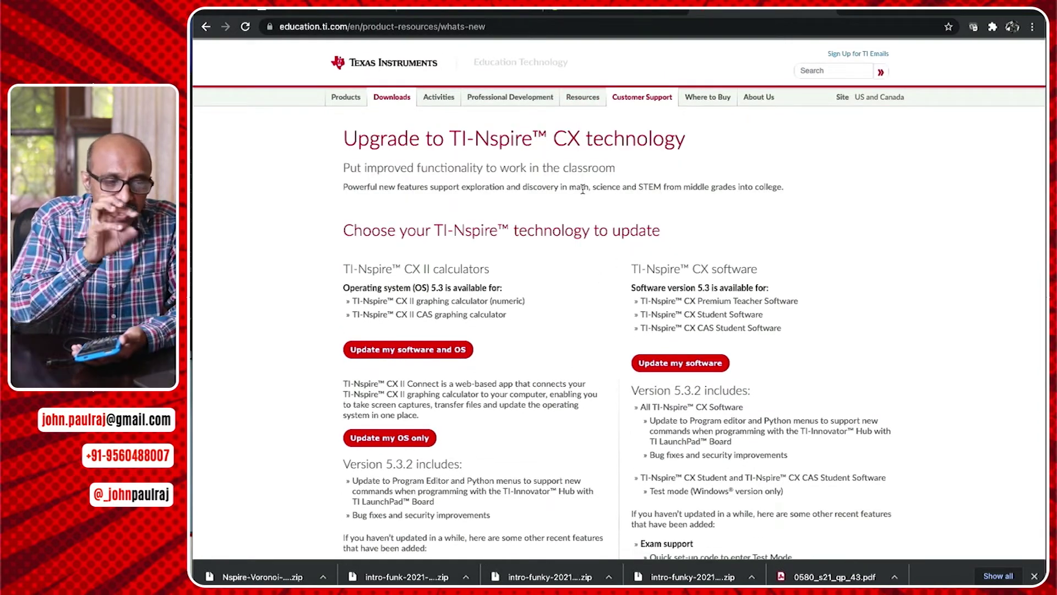
# Go from Products to the Select Your Location page and choose the Australia site
pyautogui.click(347, 102)
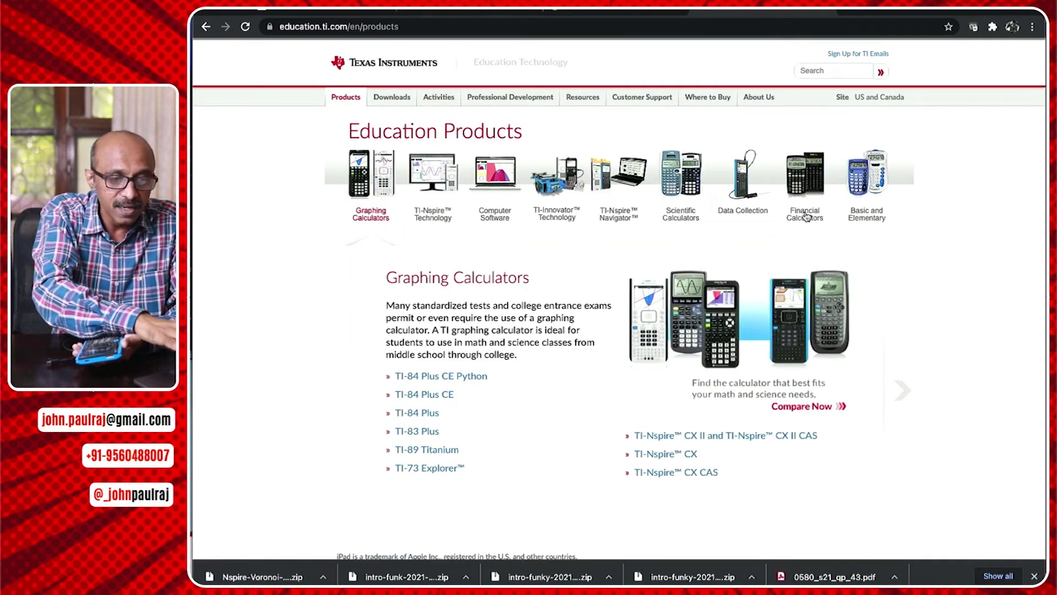
pyautogui.click(843, 100)
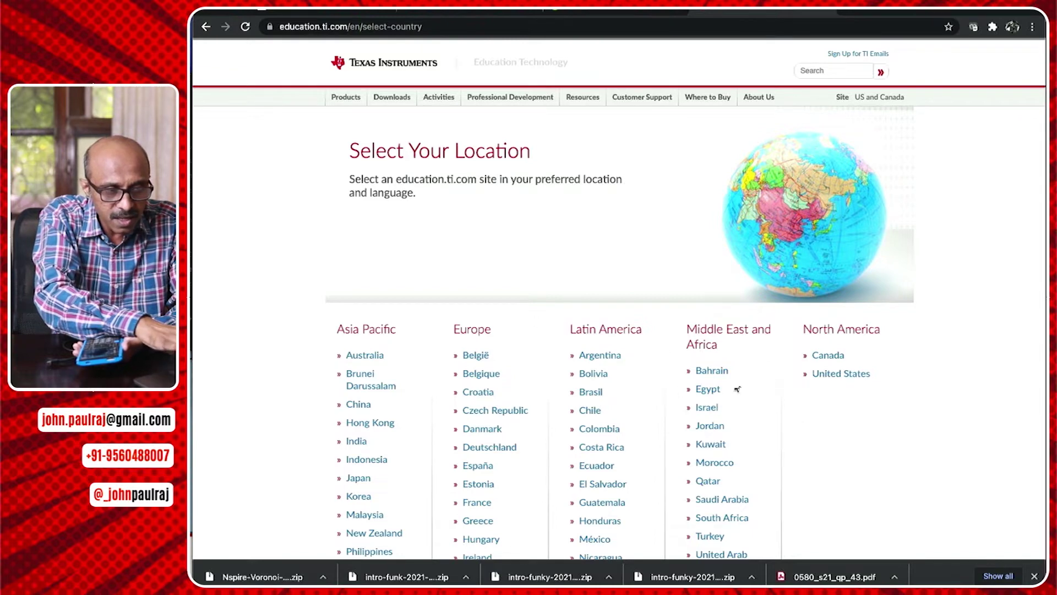
pyautogui.scroll(-2, 740, 416)
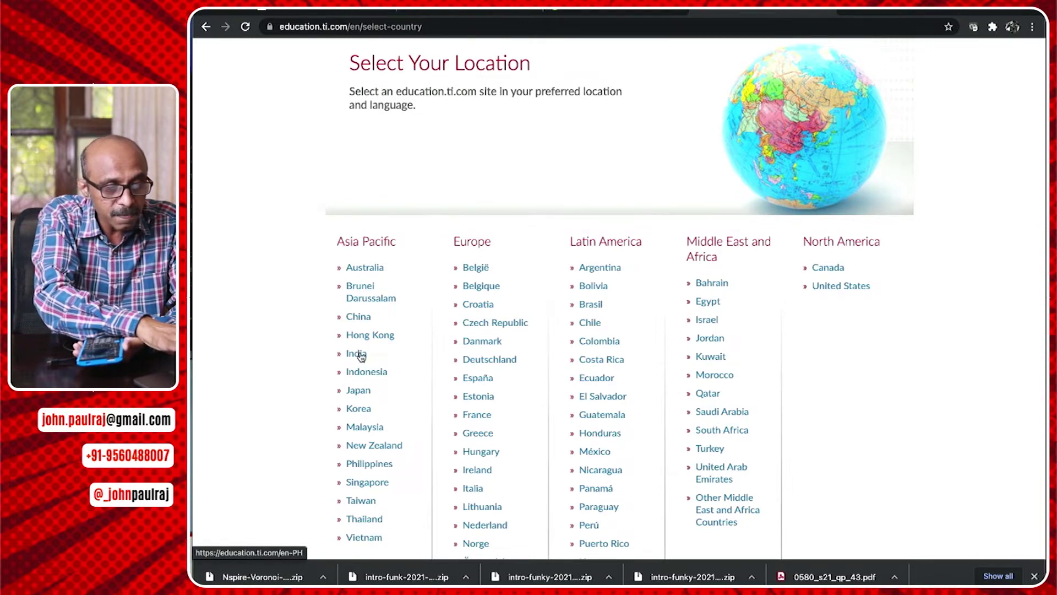
pyautogui.click(374, 269)
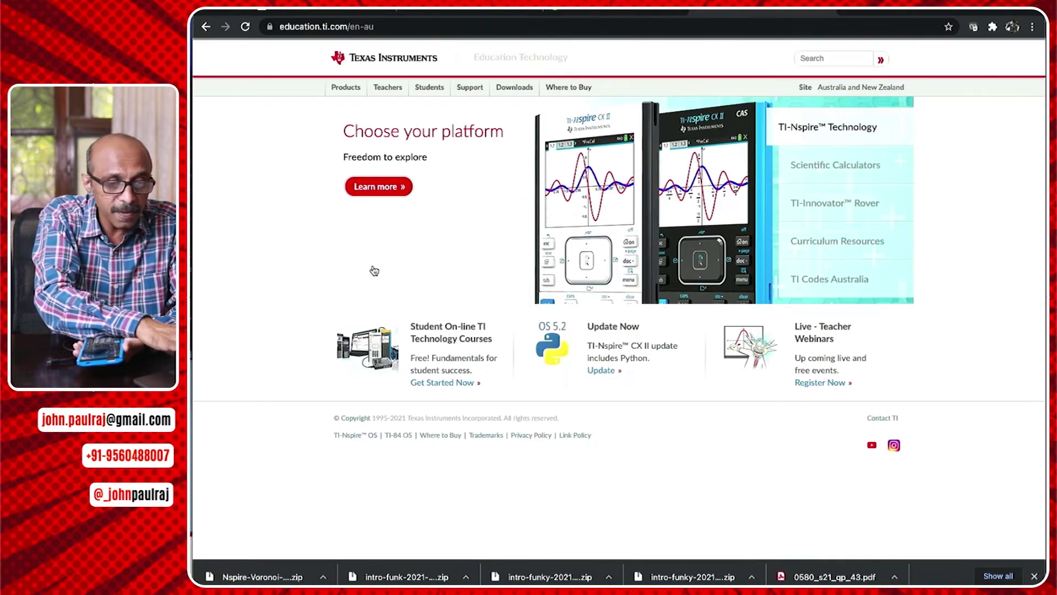
# Open Teachers > Senior Curriculum Inspirations and follow the link for transferring files to the calculator
pyautogui.moveTo(393, 90)
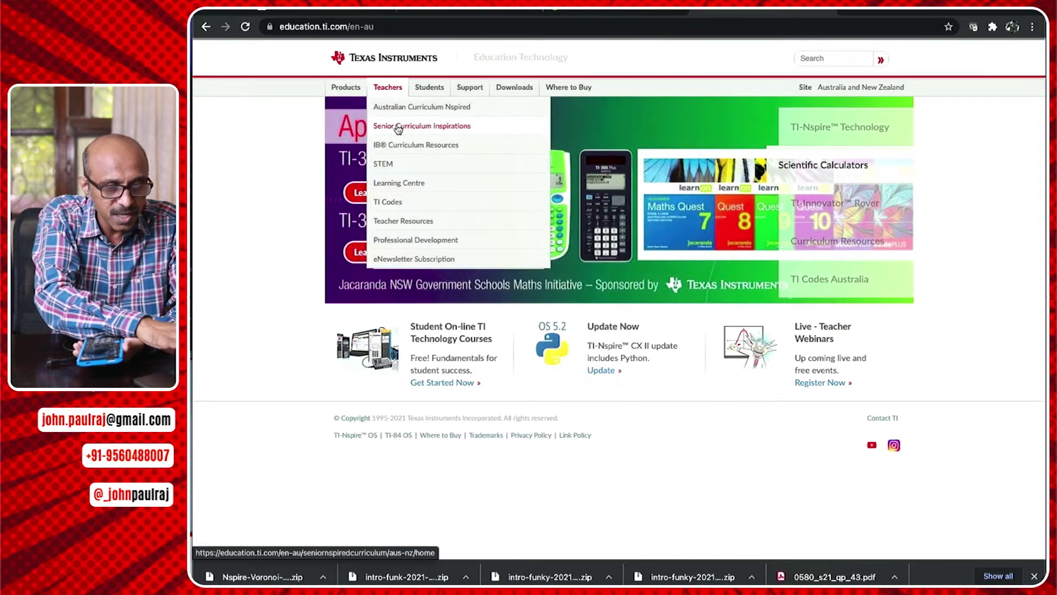
pyautogui.click(398, 128)
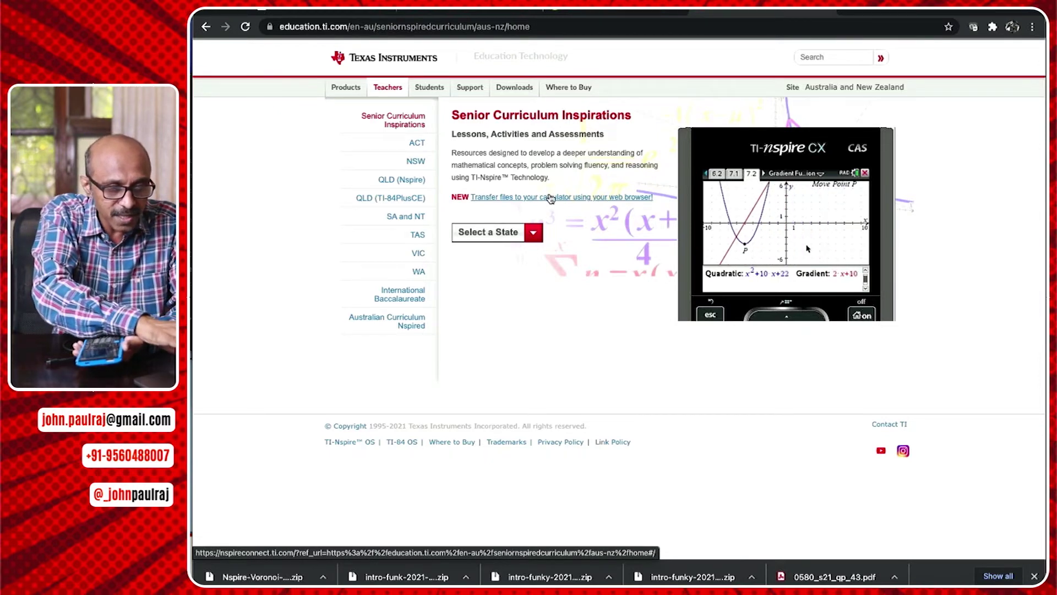
pyautogui.click(552, 197)
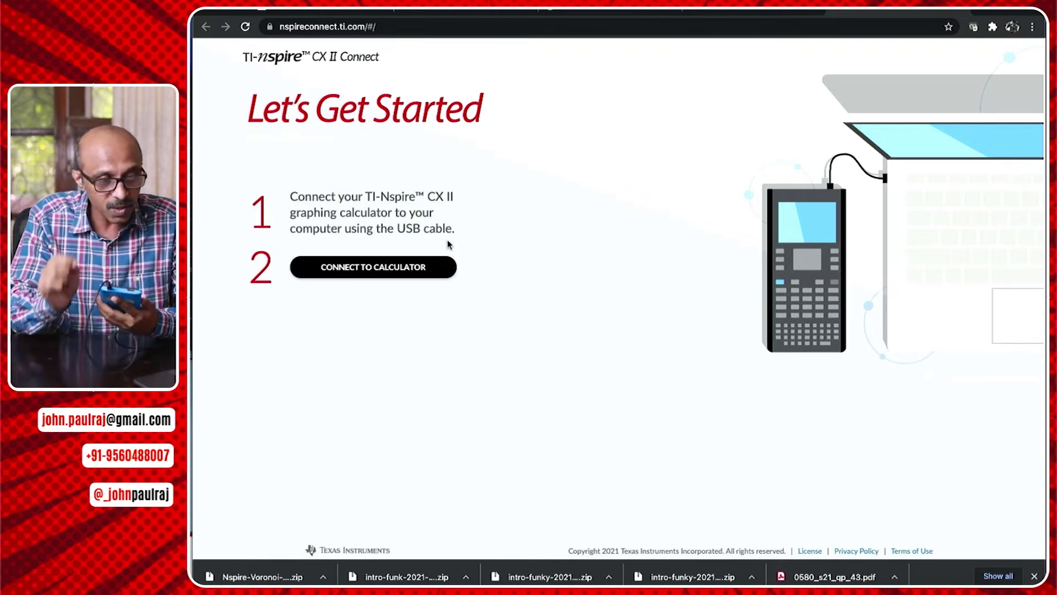
# Start connecting the calculator from the Let's Get Started page
pyautogui.click(380, 268)
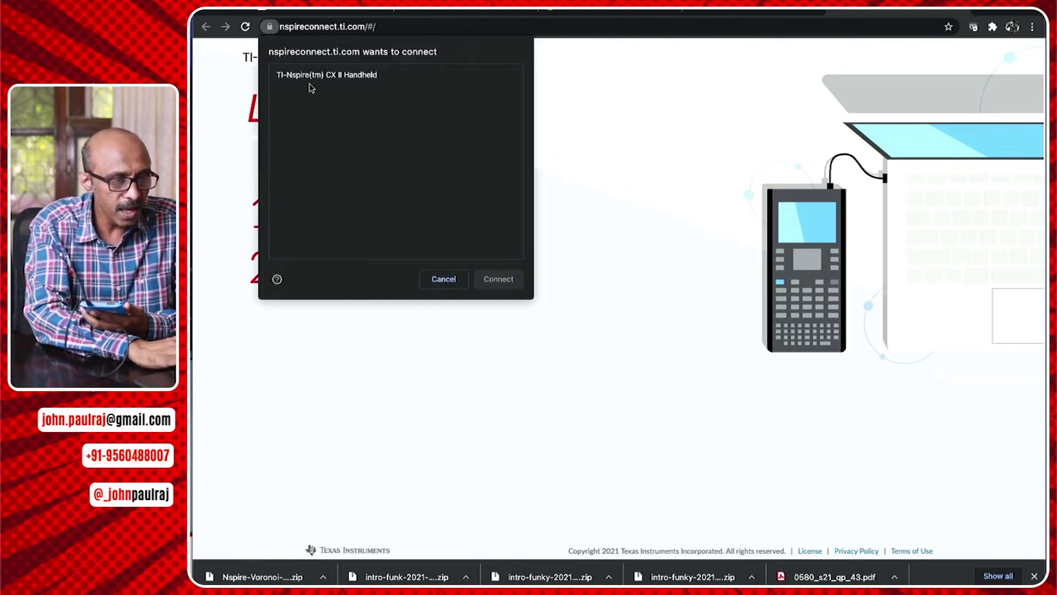
# Select the TI-Nspire(tm) CX II Handheld and confirm, which fails because USB is in use
pyautogui.click(345, 77)
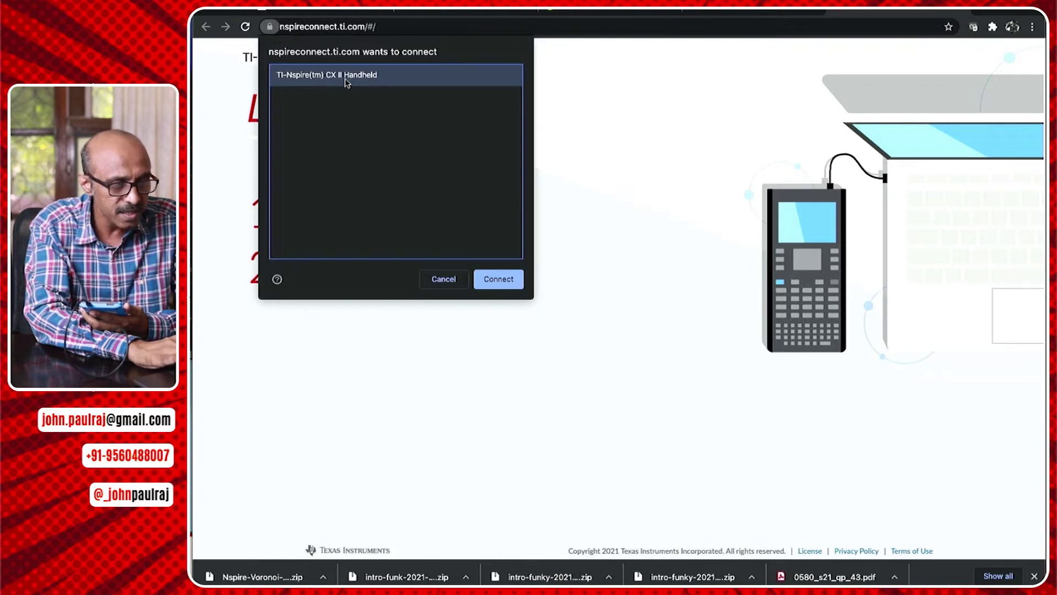
pyautogui.click(498, 280)
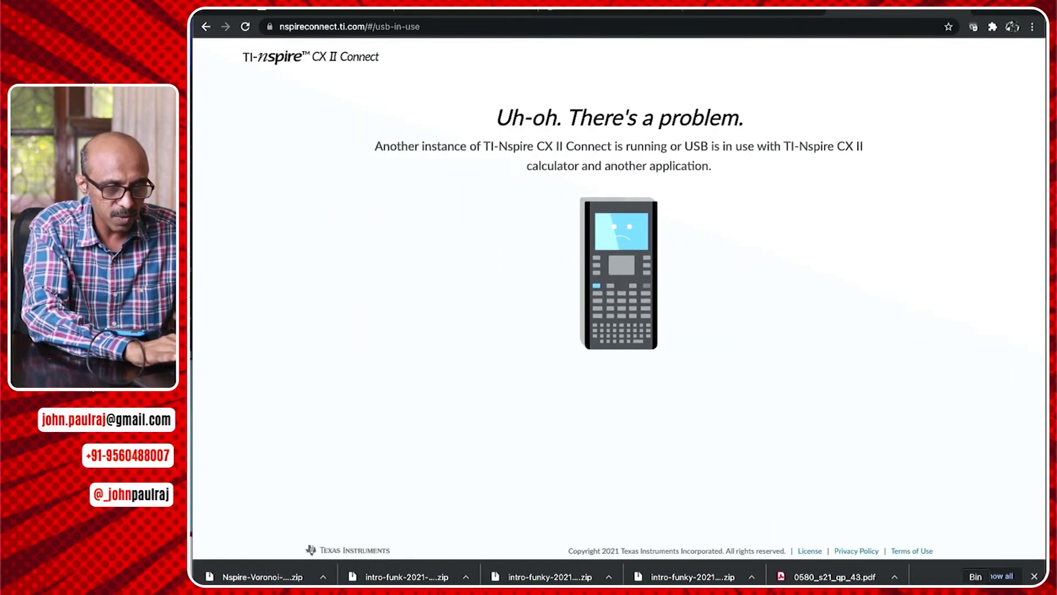
# Quit the TI-Nspire teacher software to free the USB and reload the Connect page
pyautogui.rightClick(943, 588)
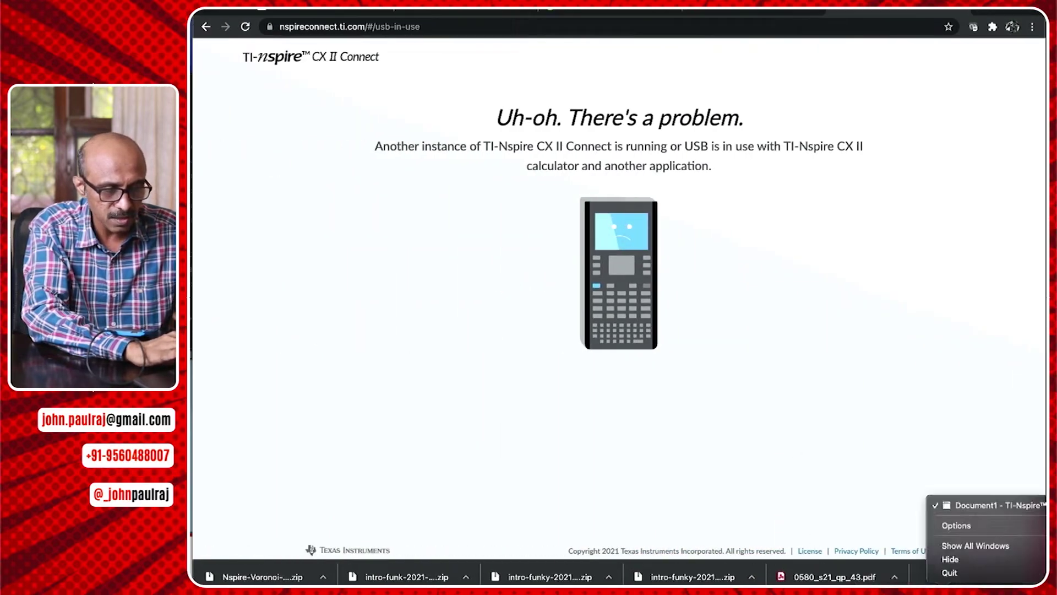
pyautogui.click(947, 574)
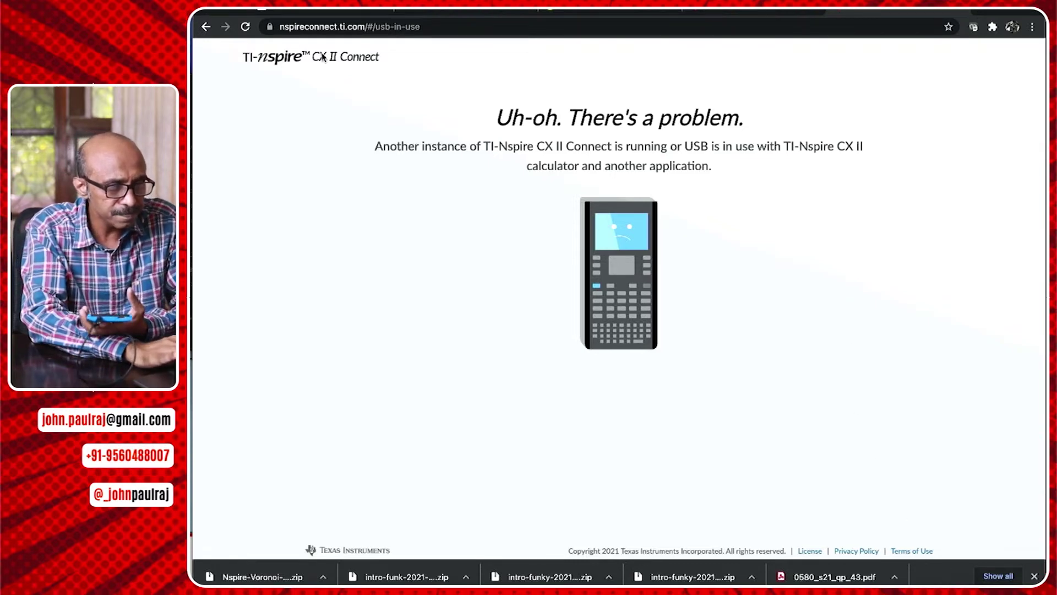
pyautogui.click(245, 29)
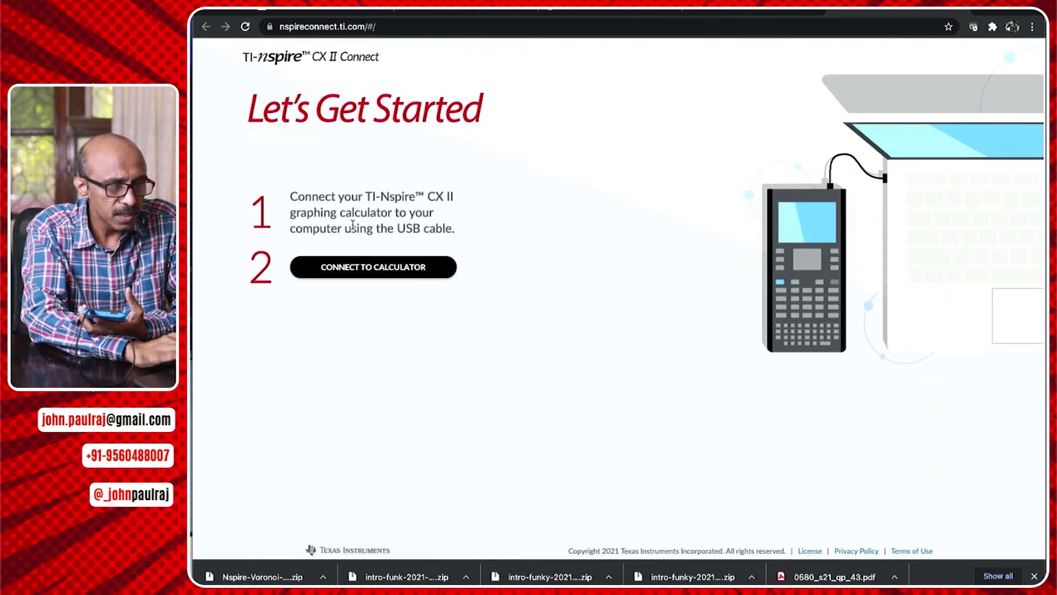
# Connect the paired TI-Nspire CX II handheld and open Screen Capture
pyautogui.click(373, 268)
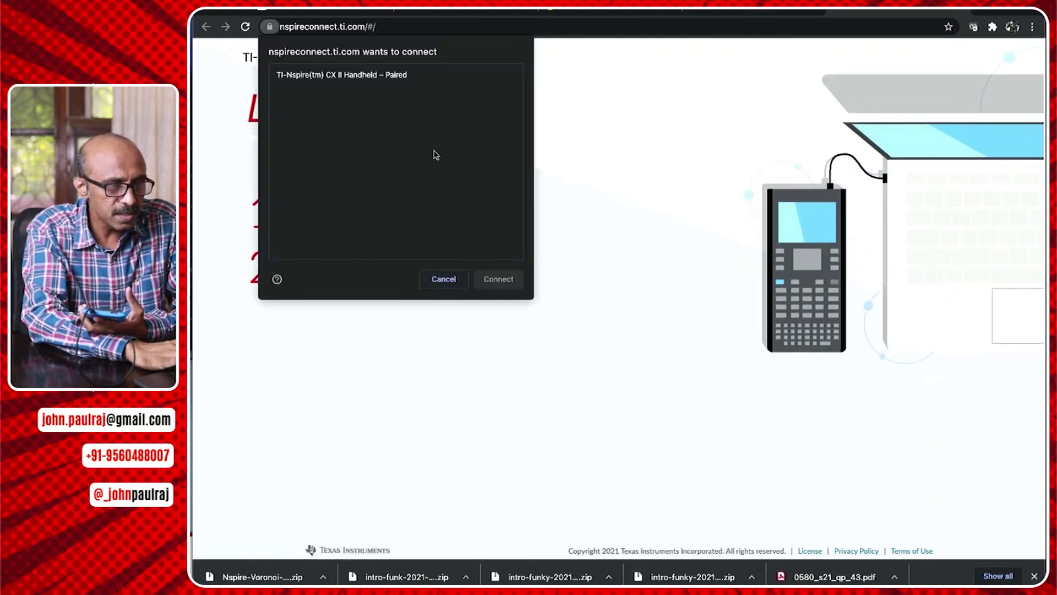
pyautogui.click(395, 77)
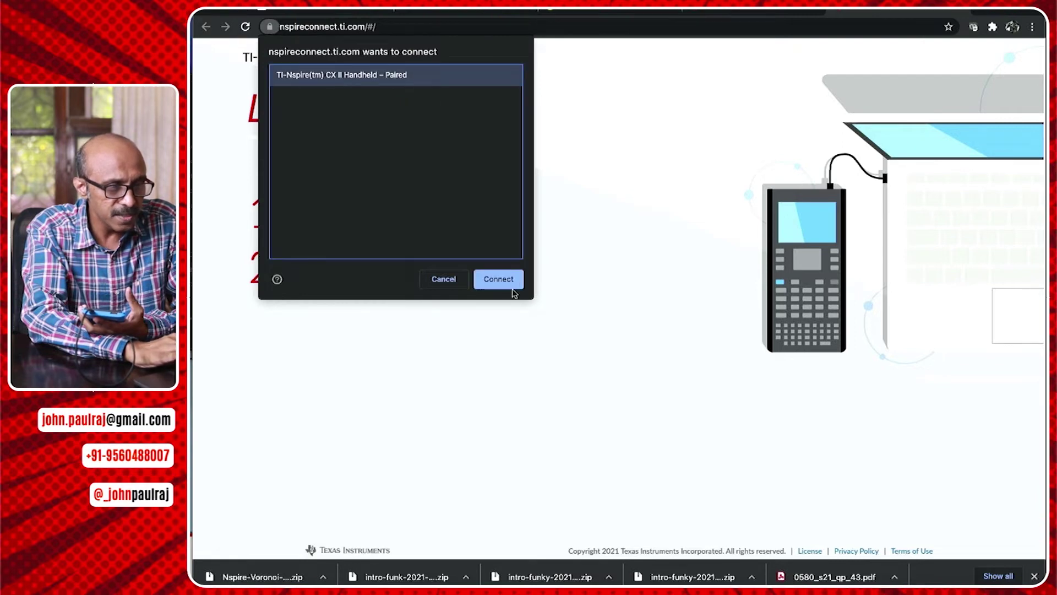
pyautogui.click(499, 279)
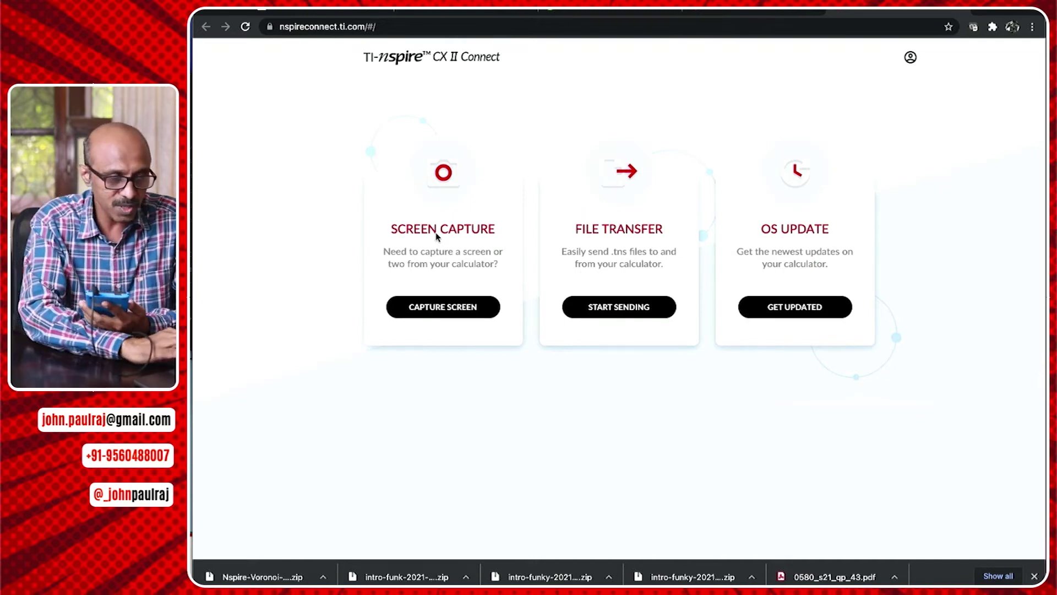
pyautogui.click(447, 307)
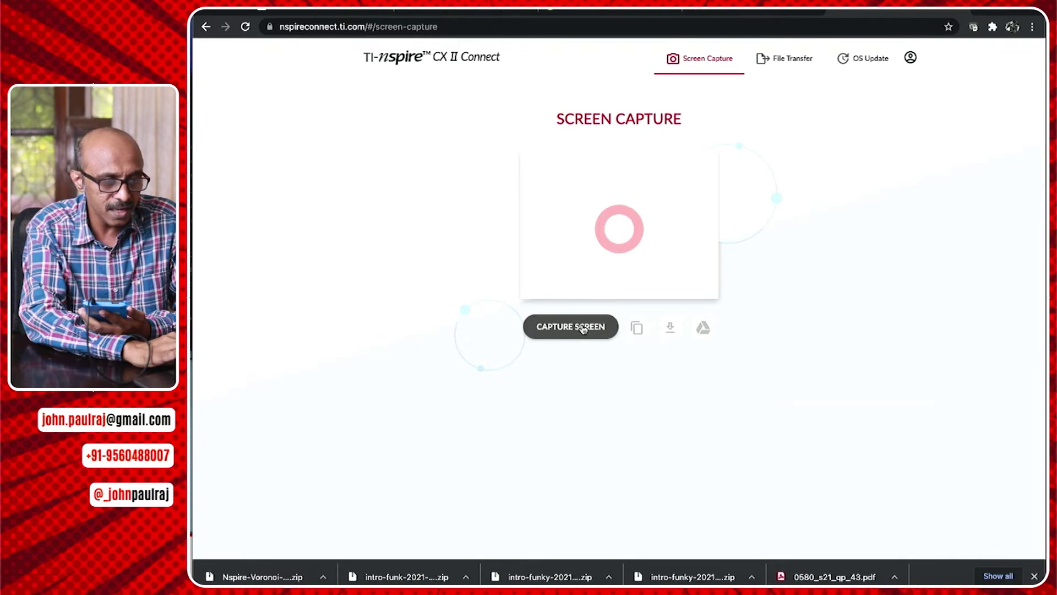
# Capture the calculator's scores box-plot screen, copy the image, and switch to OneNote
pyautogui.click(583, 327)
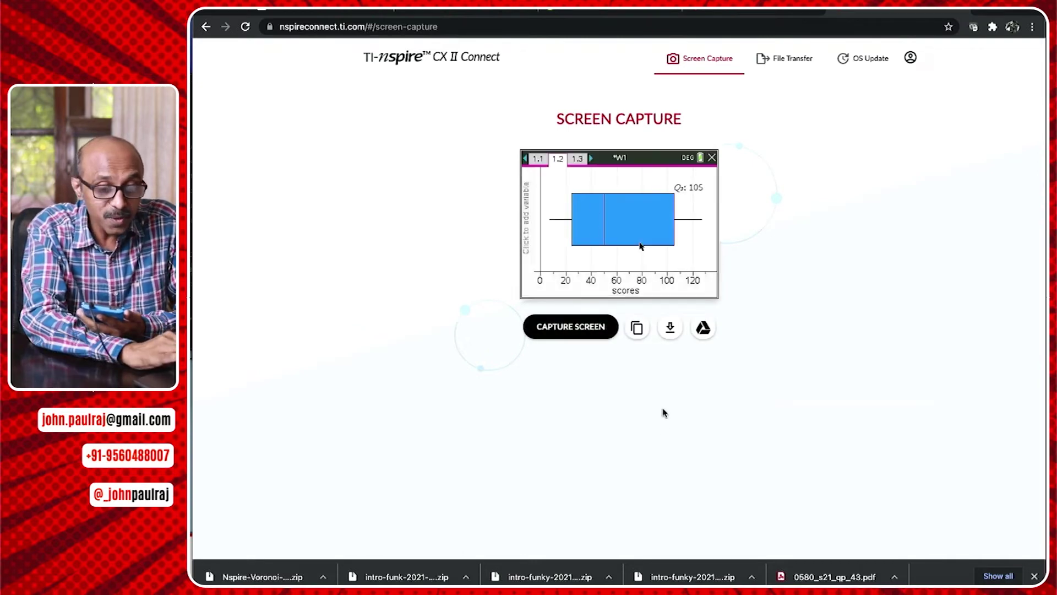
pyautogui.click(637, 330)
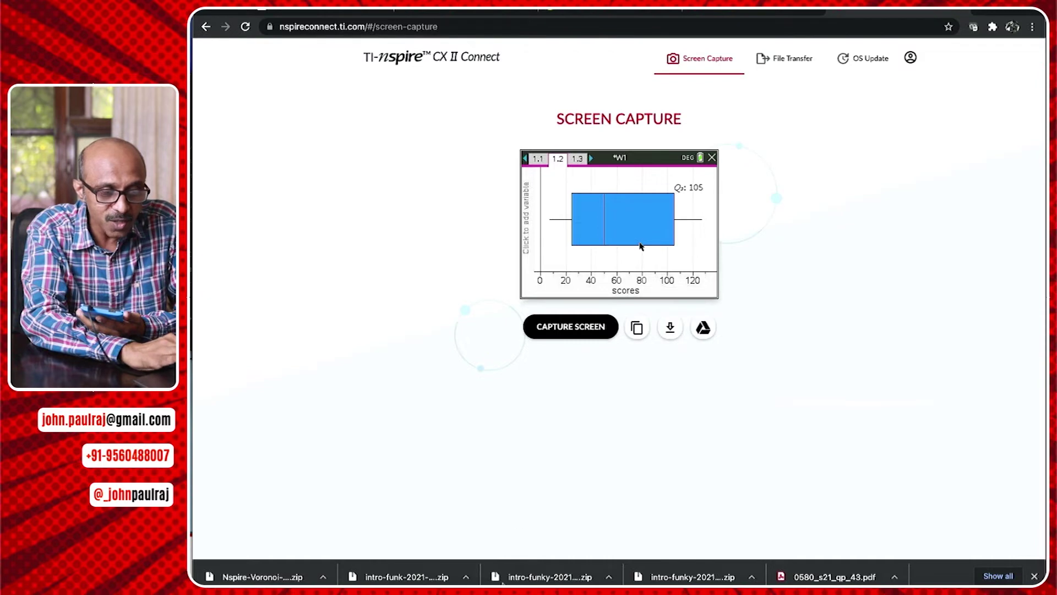
pyautogui.click(479, 589)
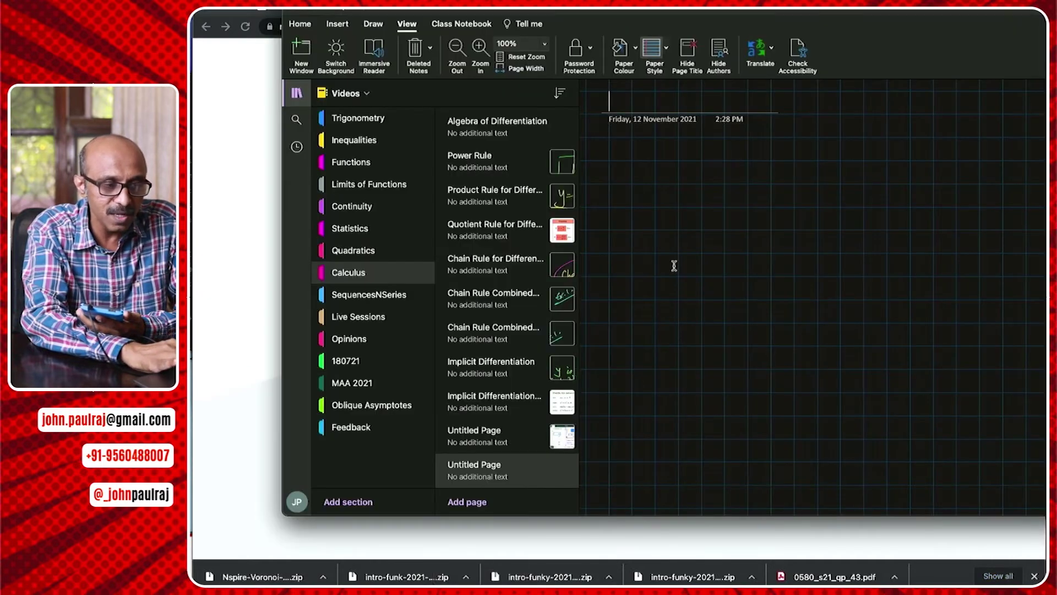
# Paste the box-plot screenshot into OneNote, hide the navigation pane, enlarge the image, and return to Chrome
pyautogui.hotkey('ctrl', 'v')
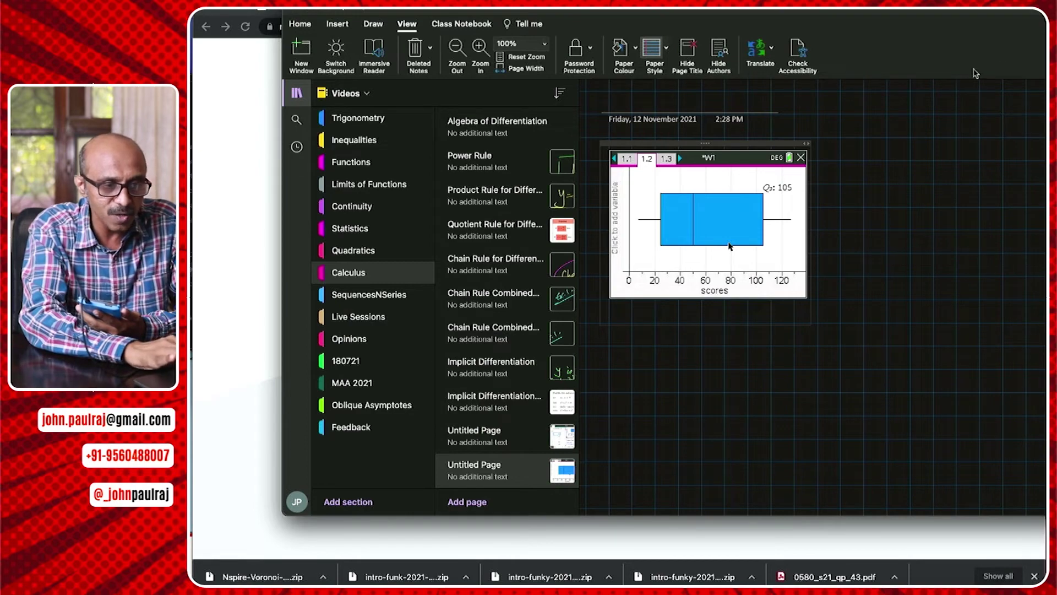
pyautogui.click(296, 92)
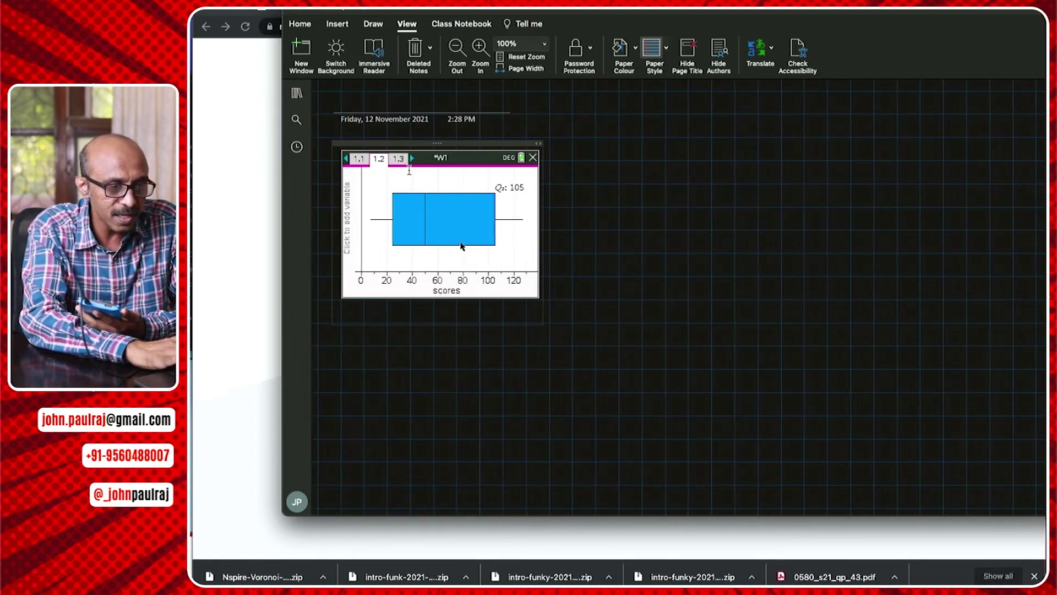
pyautogui.click(529, 290)
pyautogui.moveTo(543, 301); pyautogui.dragTo(776, 452)
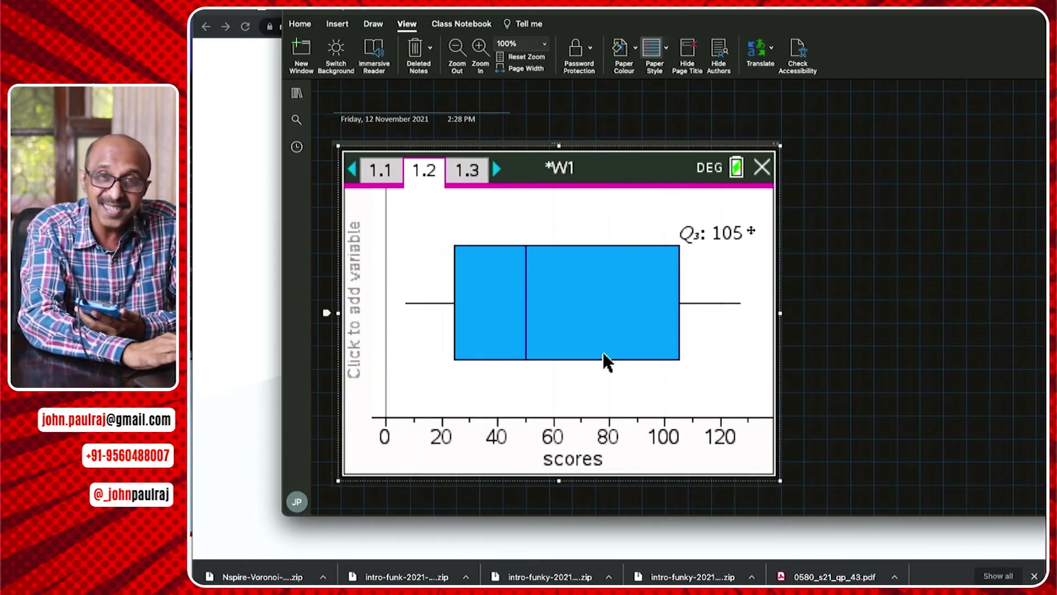
pyautogui.click(259, 397)
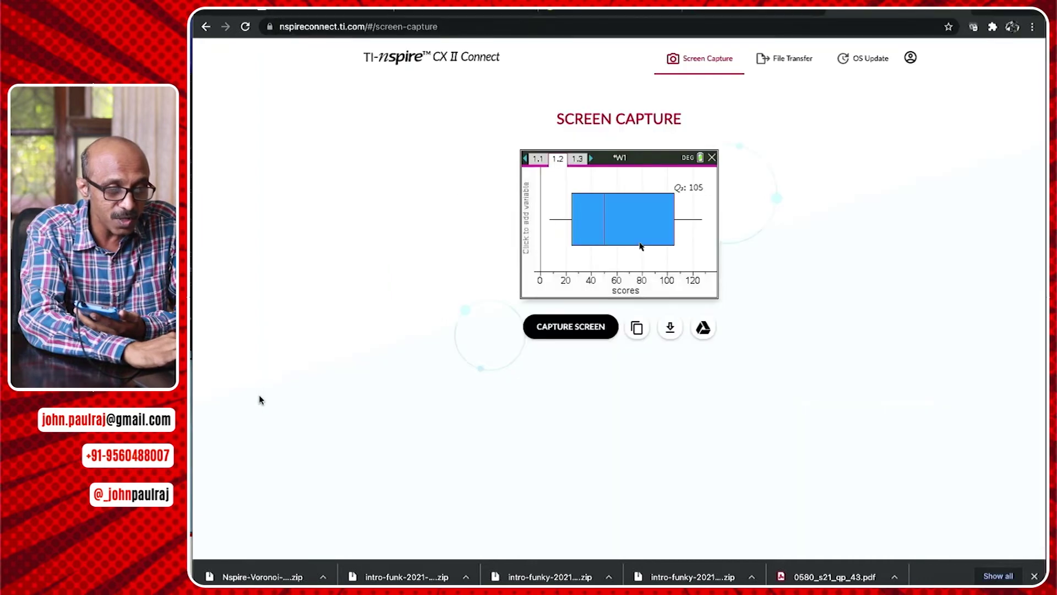
# In File Transfer, view the calculator's My Documents, find no .tns files, and go back
pyautogui.click(789, 62)
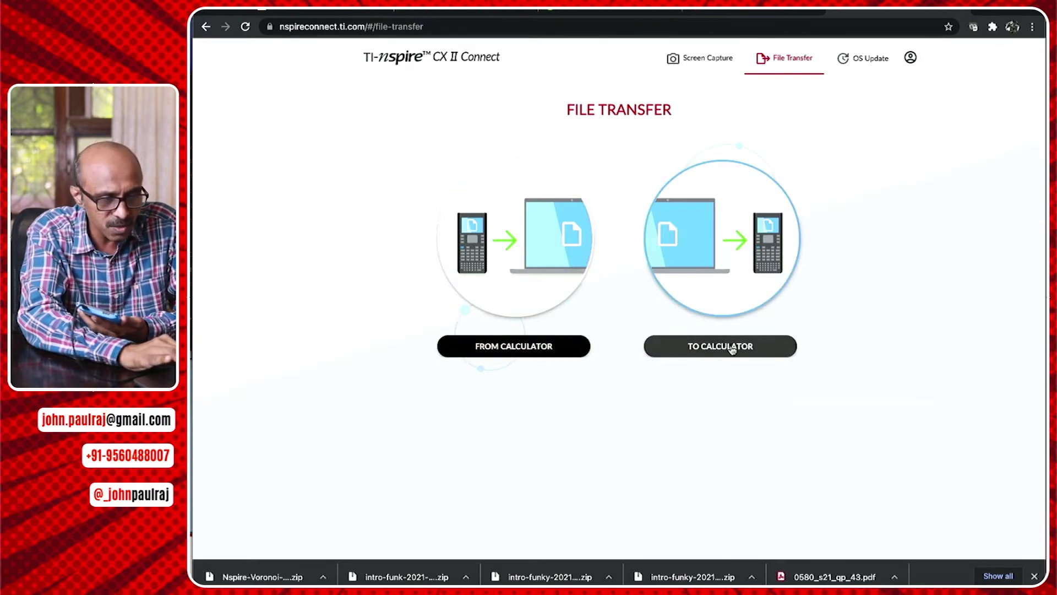
pyautogui.click(552, 346)
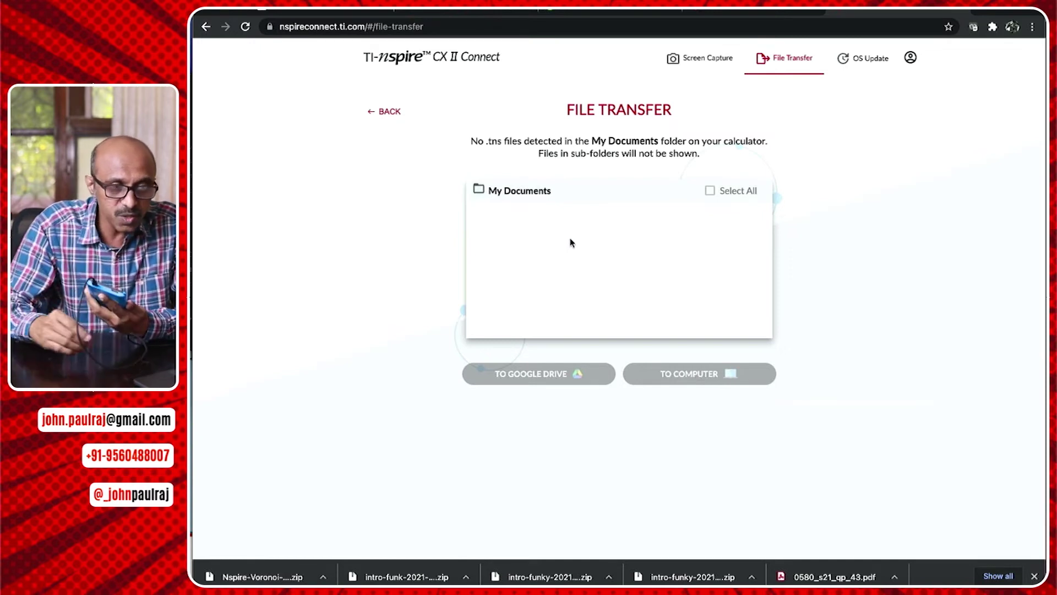
pyautogui.click(383, 114)
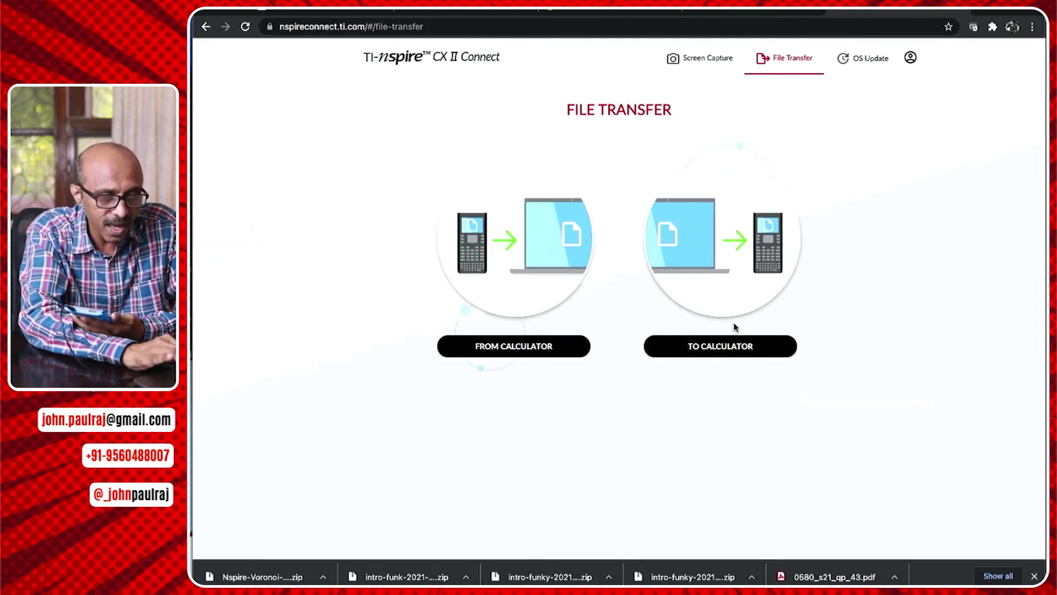
# Switch to the To Calculator page to show From Google Drive and From Computer options
pyautogui.click(734, 347)
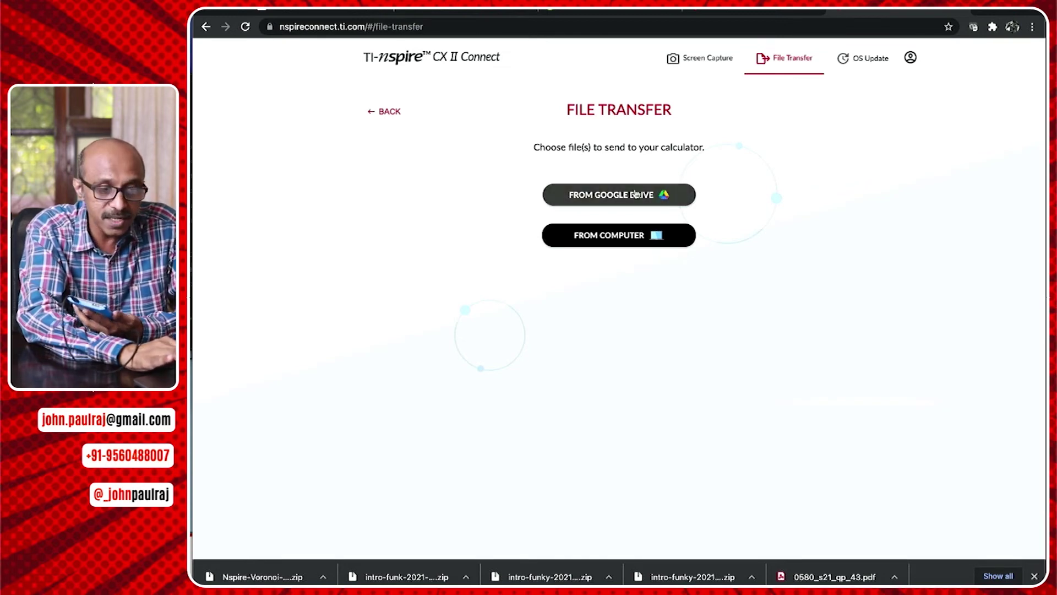
pyautogui.click(654, 190)
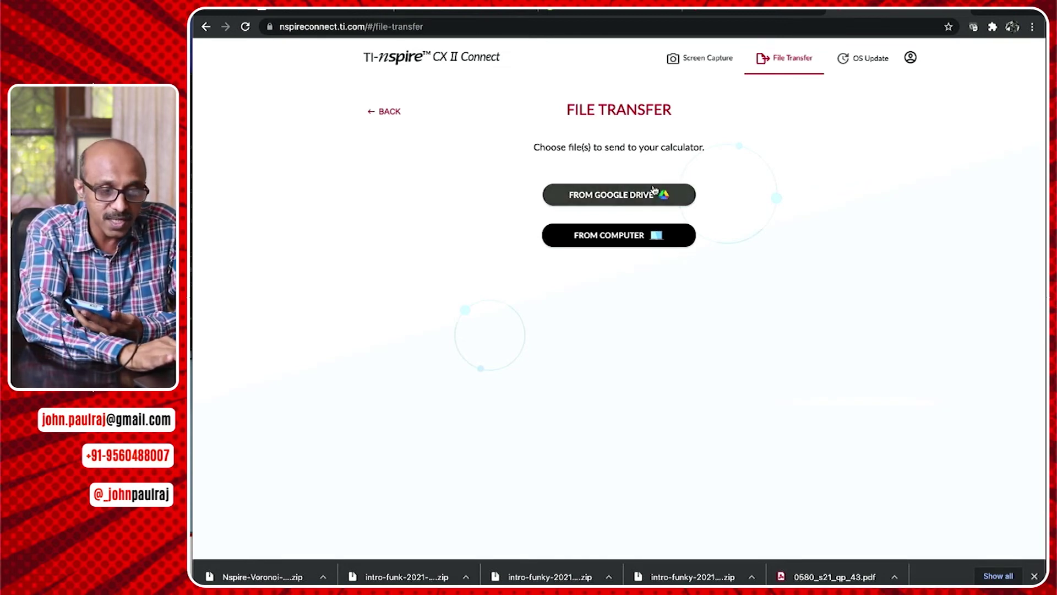
# Send Composite Functions.tns from the Activities folder to the calculator's My Documents, then return
pyautogui.click(635, 237)
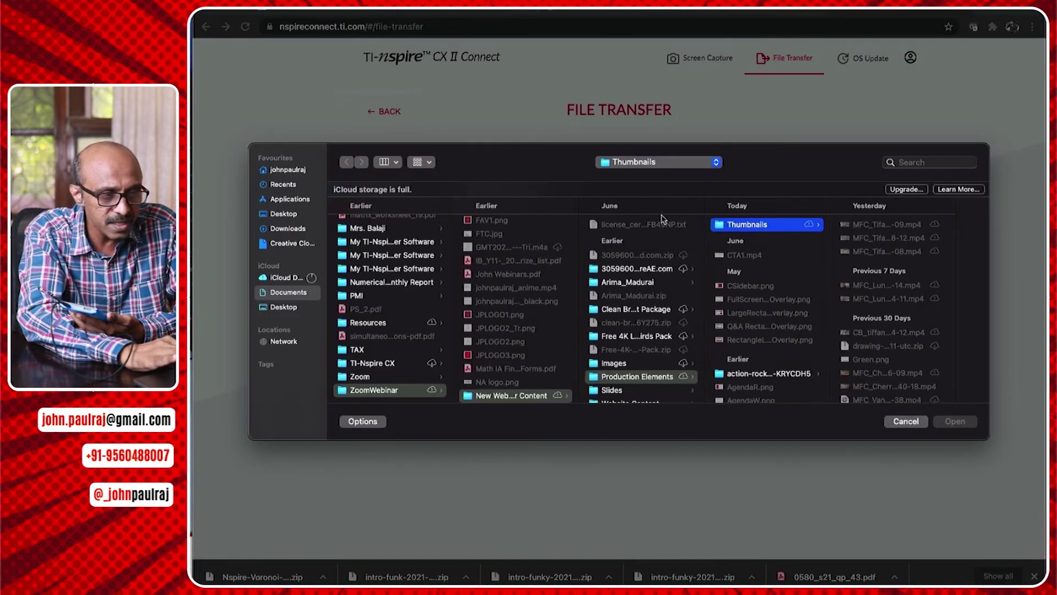
pyautogui.click(716, 165)
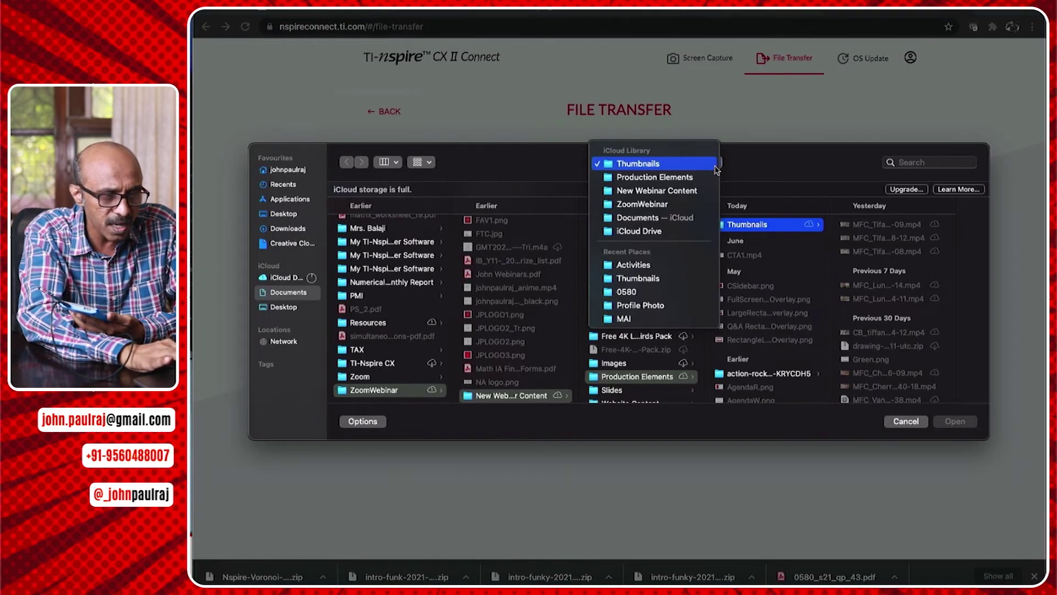
pyautogui.click(680, 270)
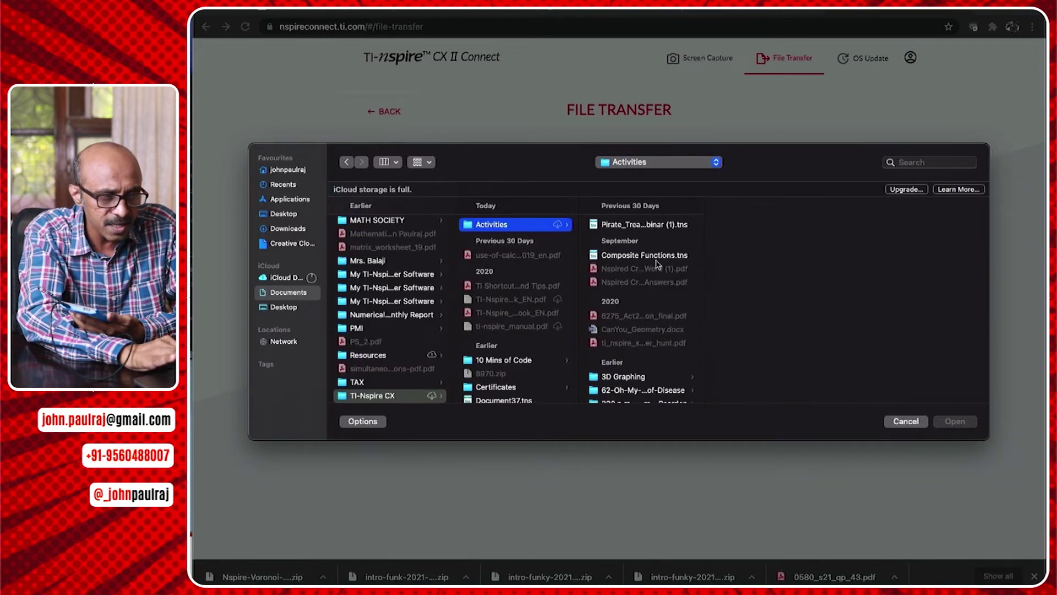
pyautogui.click(657, 259)
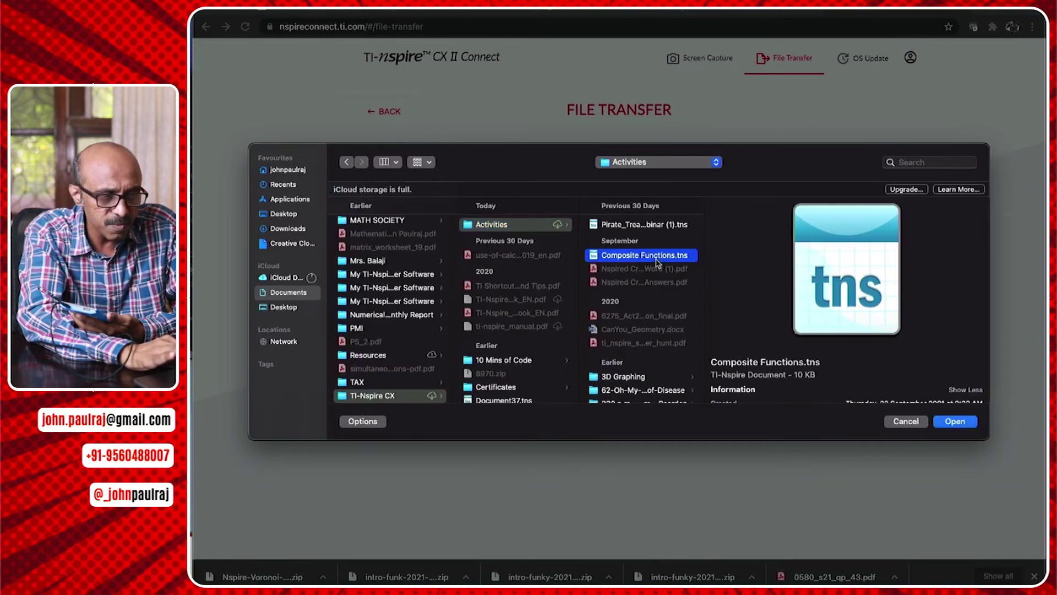
pyautogui.click(956, 422)
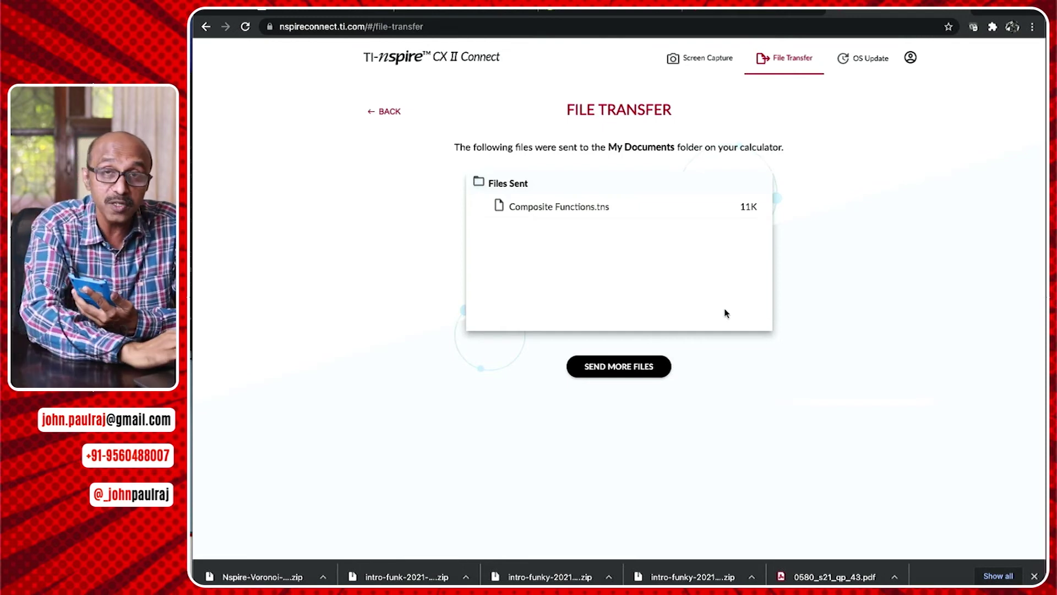
pyautogui.click(385, 112)
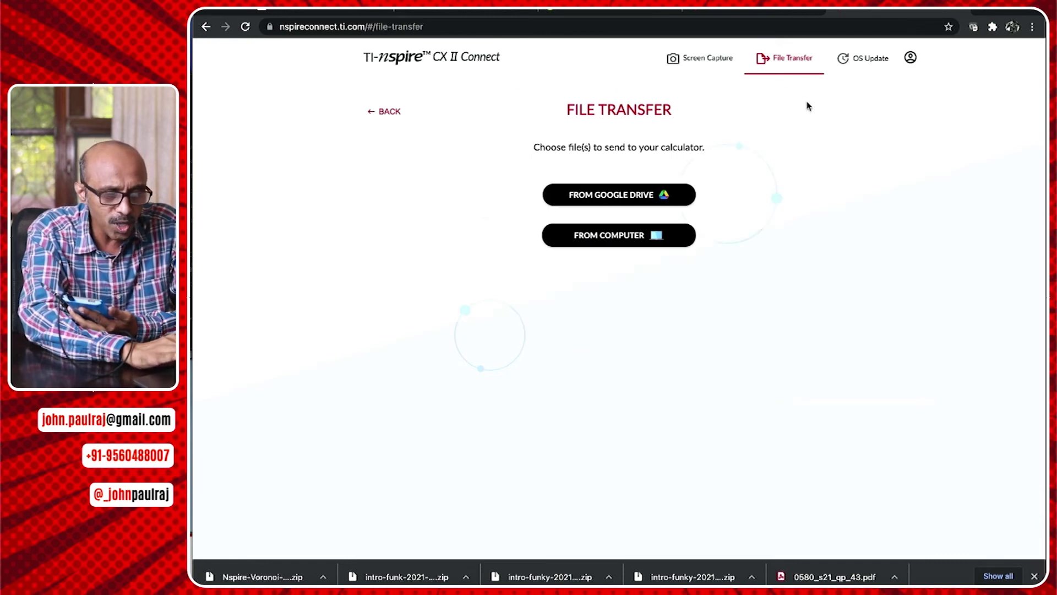
# Go to the OS Update page, showing current OS 5.1.3.73 and available 5.3.2.129
pyautogui.click(870, 65)
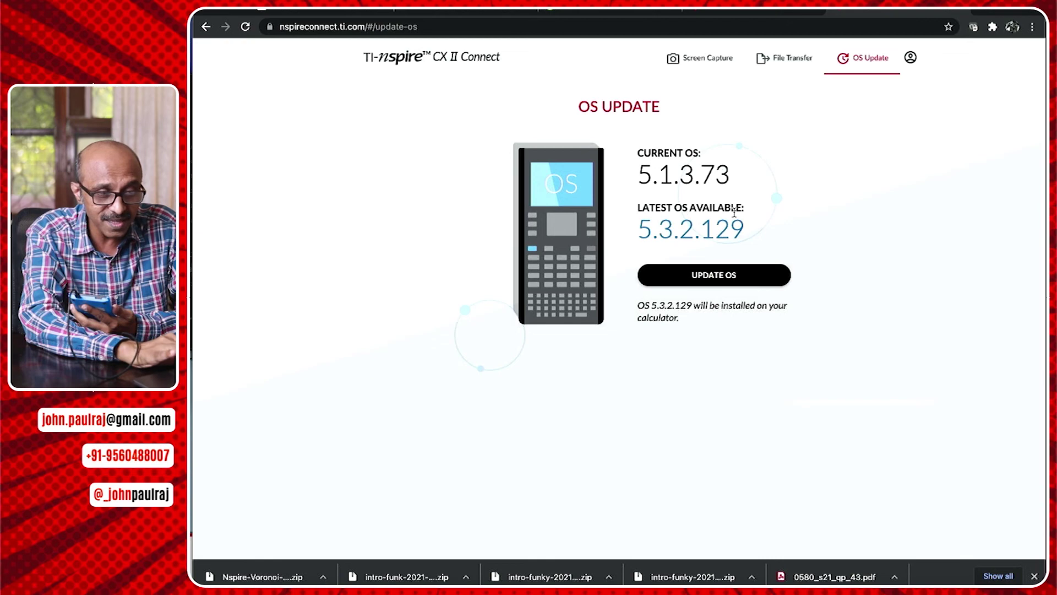
# Begin installing OS 5.3.2.129 on the calculator and watch the progress bar
pyautogui.click(725, 273)
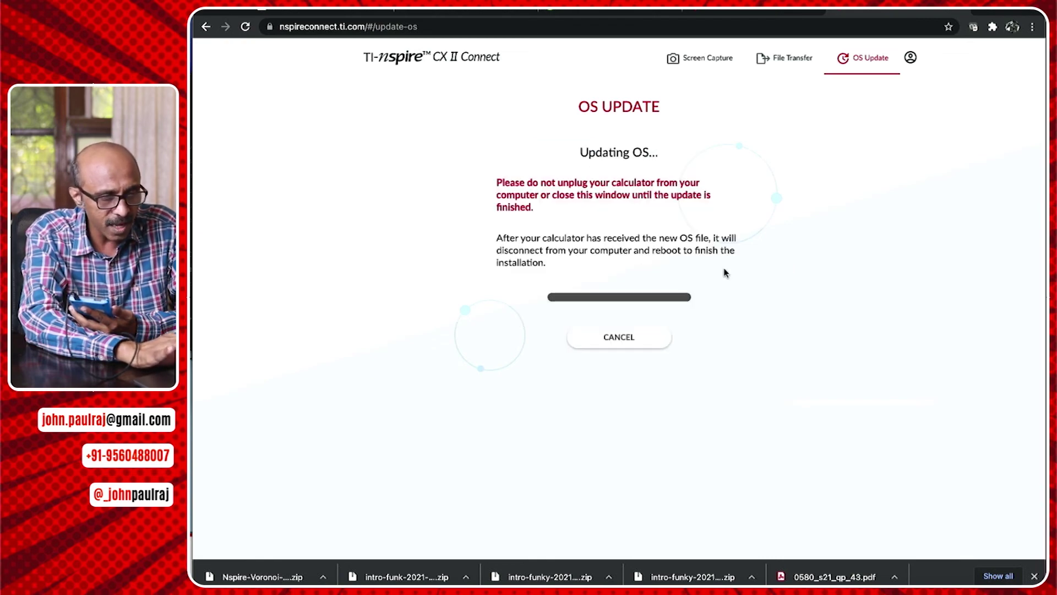